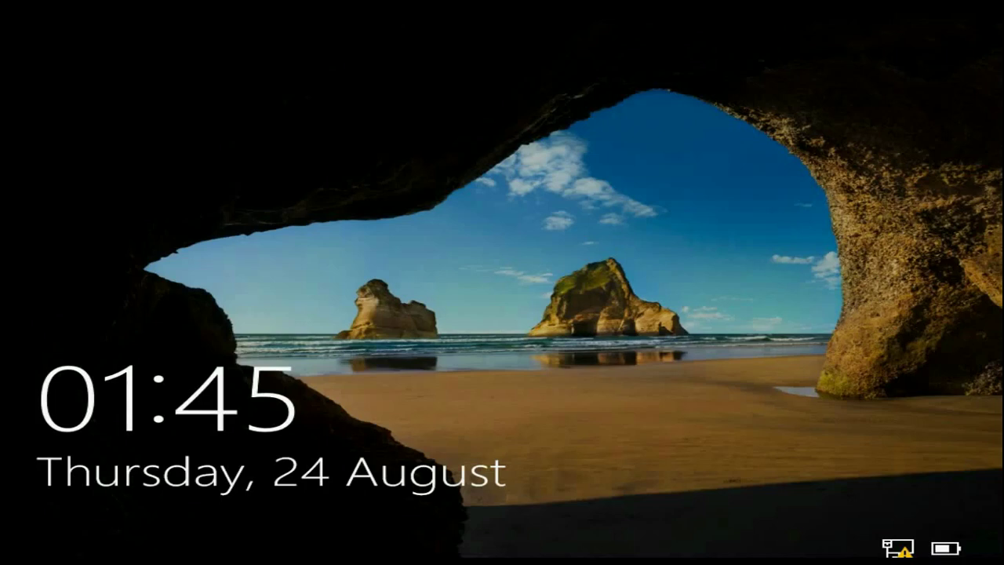
- Get past the lock screen and sign in to Windows with the password
left_click(517, 212)
type("pas")
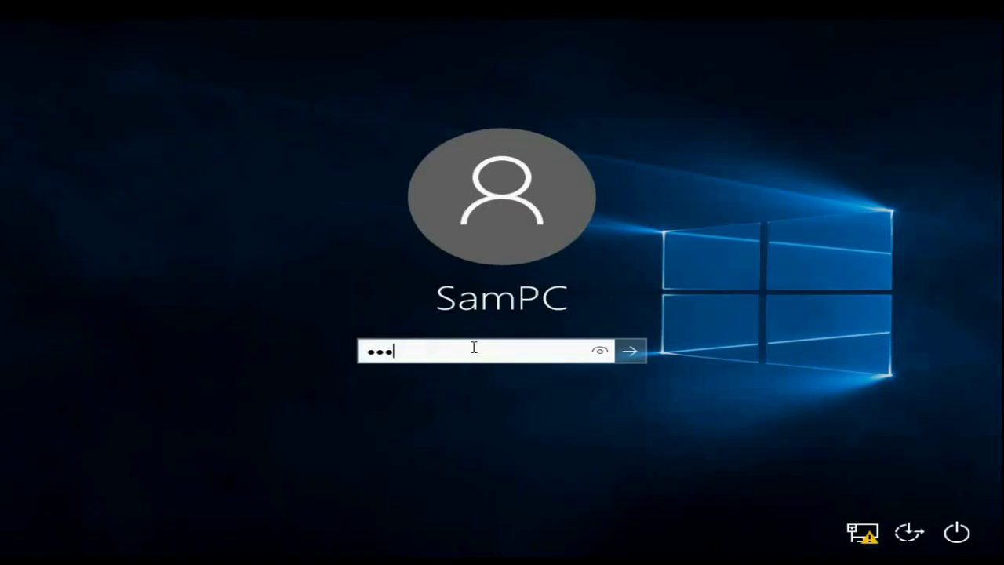
key("Return")
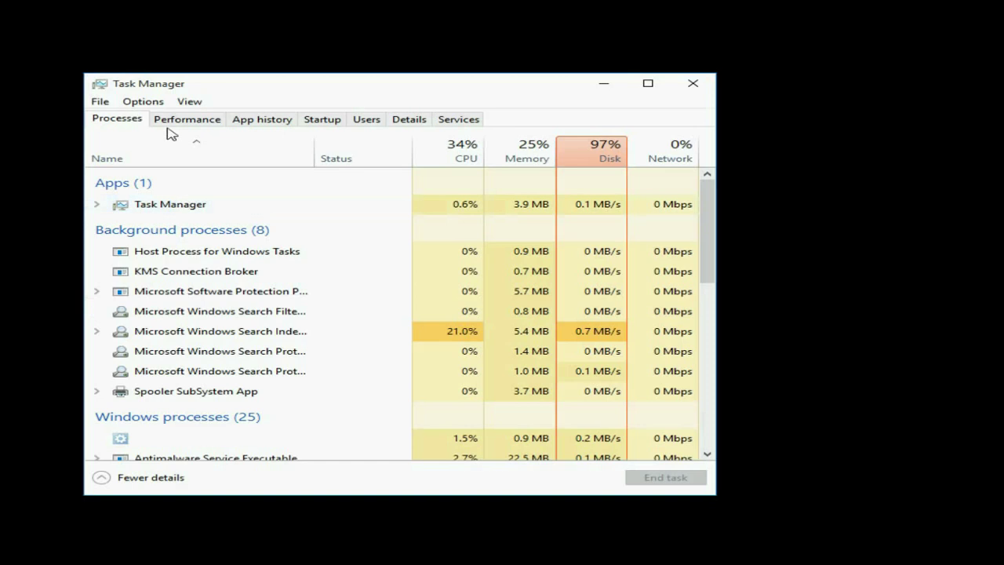
- Set up a Task Manager new task for 'regedit' with administrative privileges ticked
left_click(102, 103)
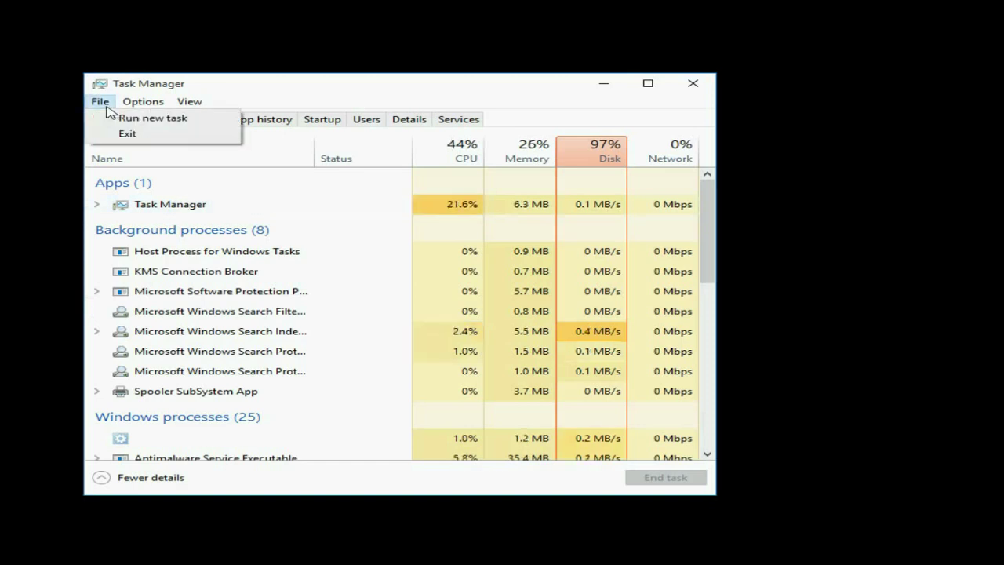
left_click(116, 123)
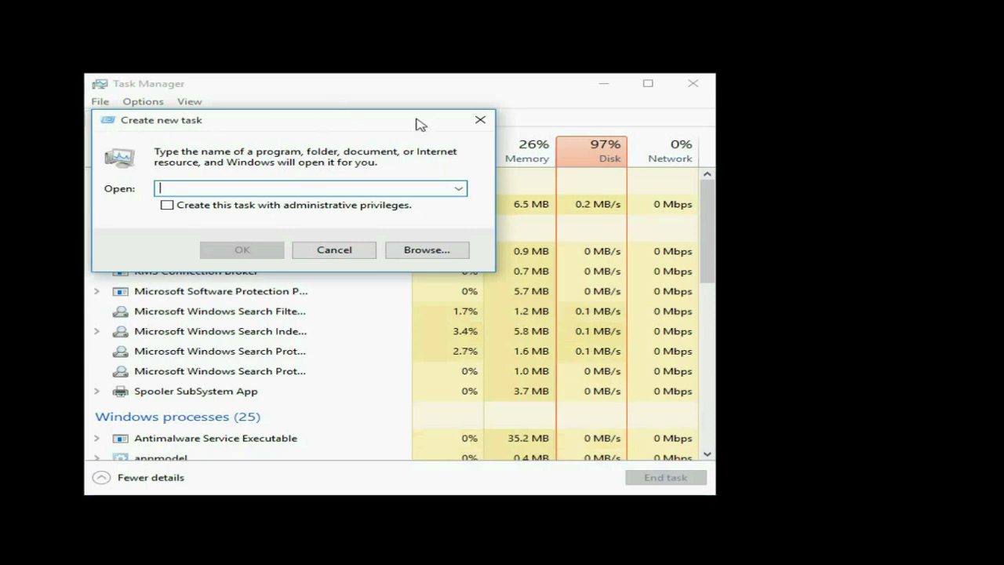
left_click(480, 122)
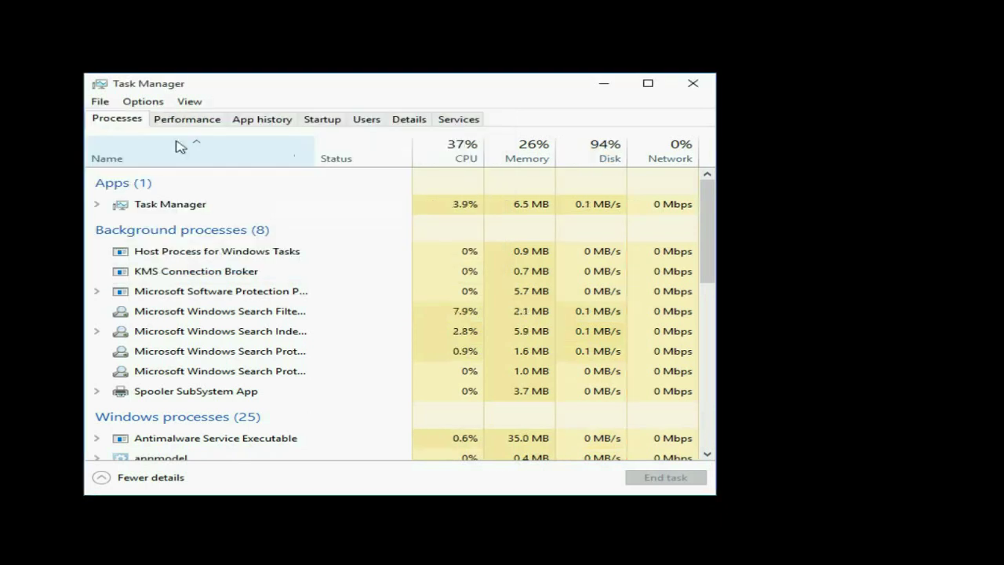
left_click(100, 103)
left_click(113, 122)
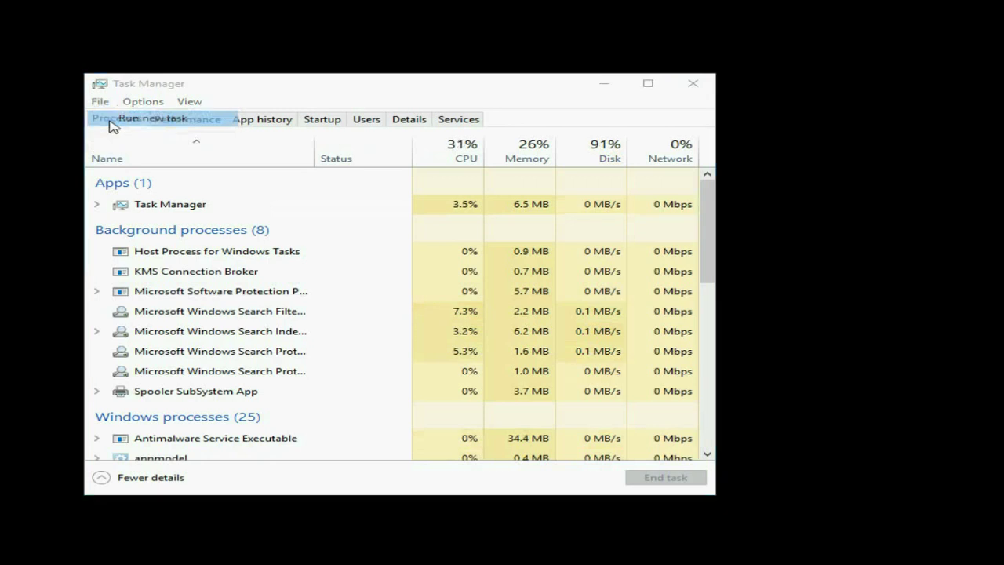
type("re")
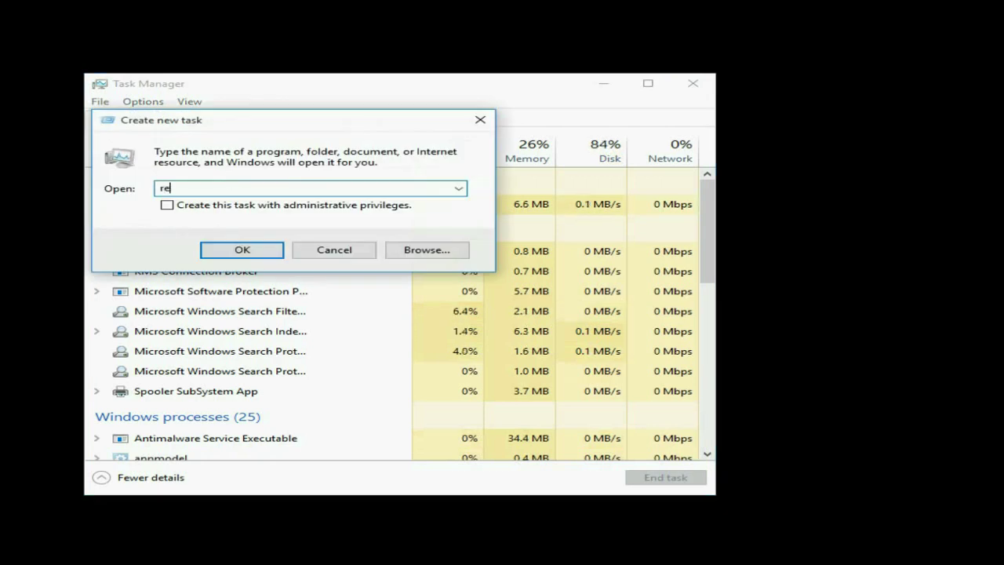
type("gedit")
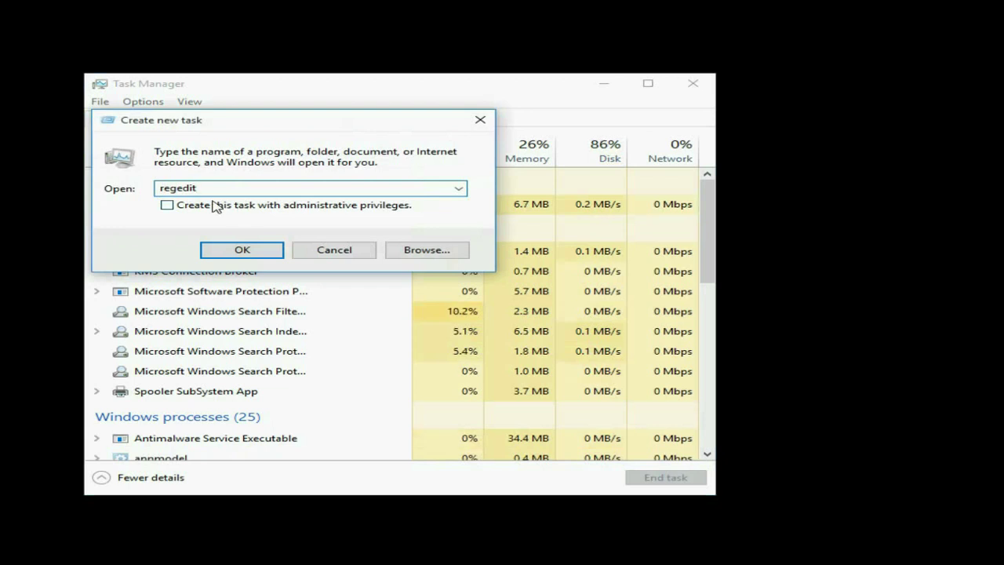
left_click_drag(196, 188, 159, 189)
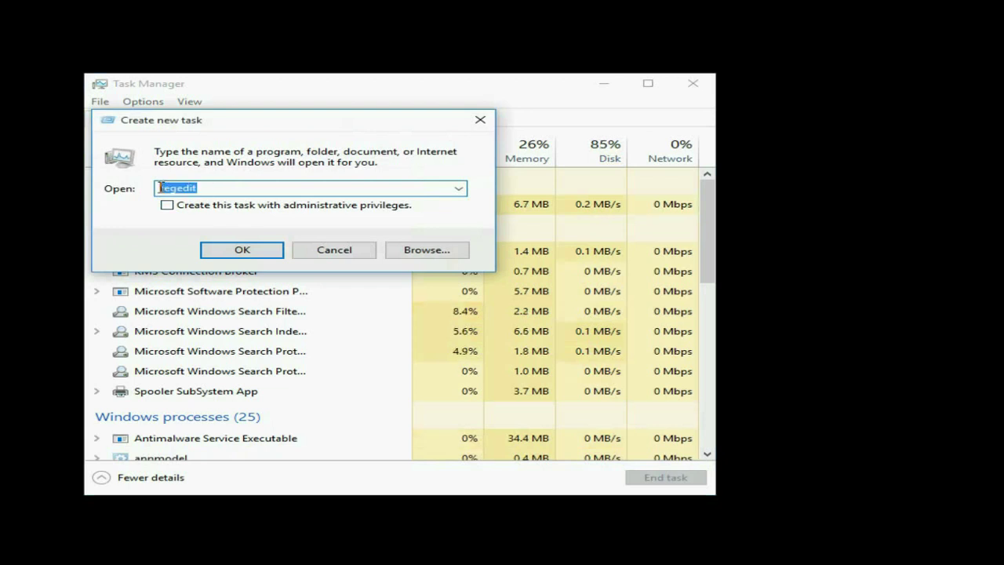
left_click(205, 189)
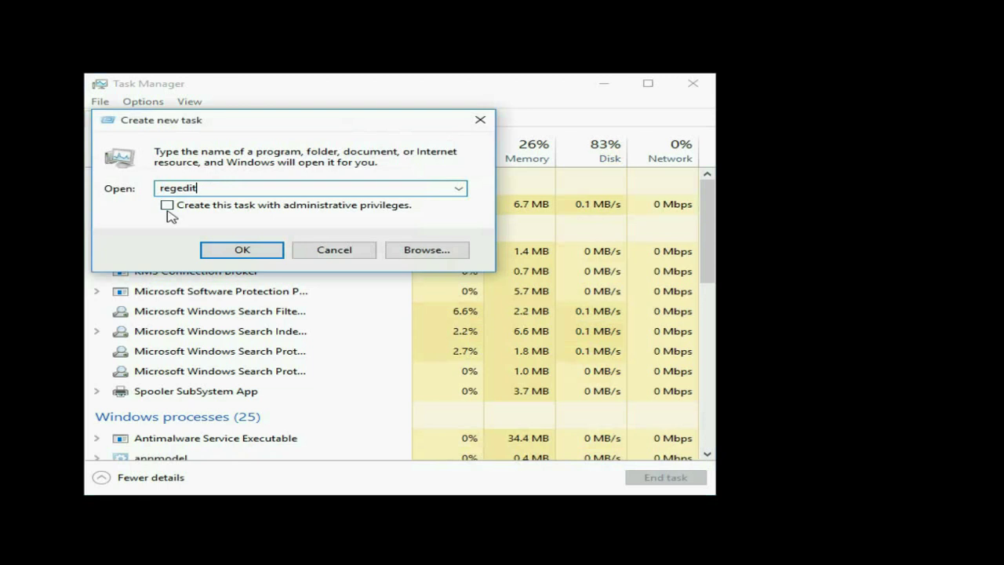
left_click(167, 206)
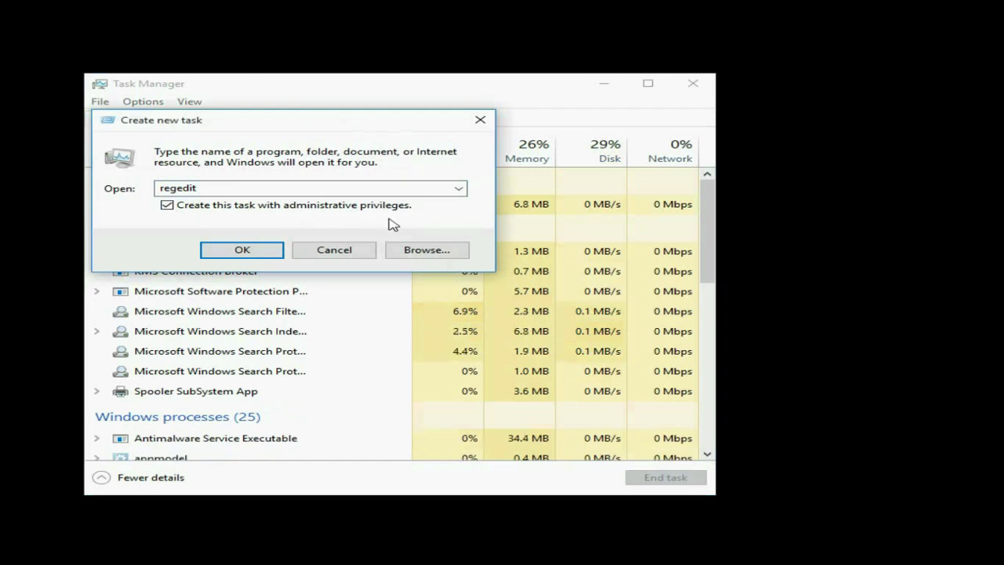
- Launch regedit as administrator and expand HKEY_LOCAL_MACHINE > SOFTWARE > Microsoft
left_click(259, 252)
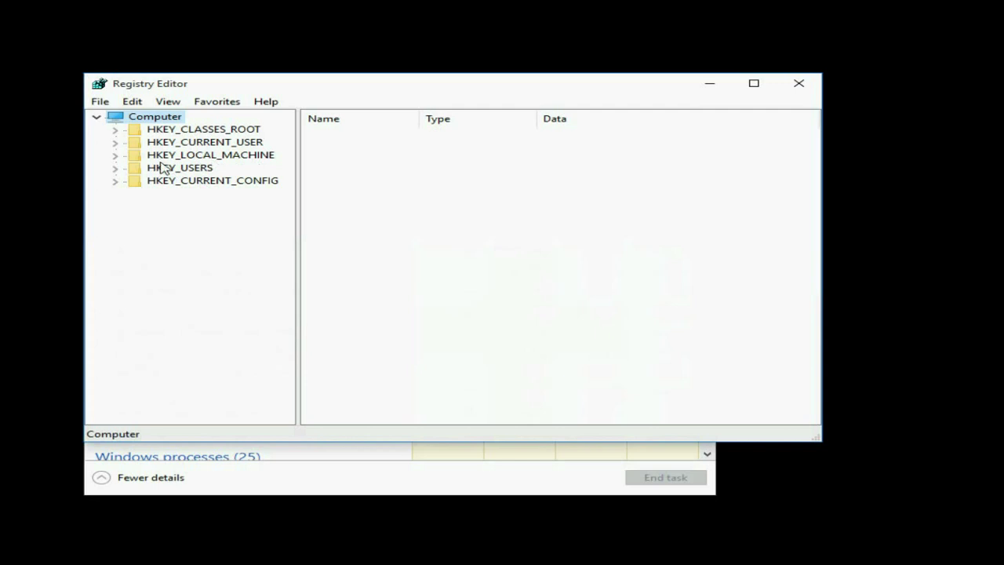
left_click(116, 156)
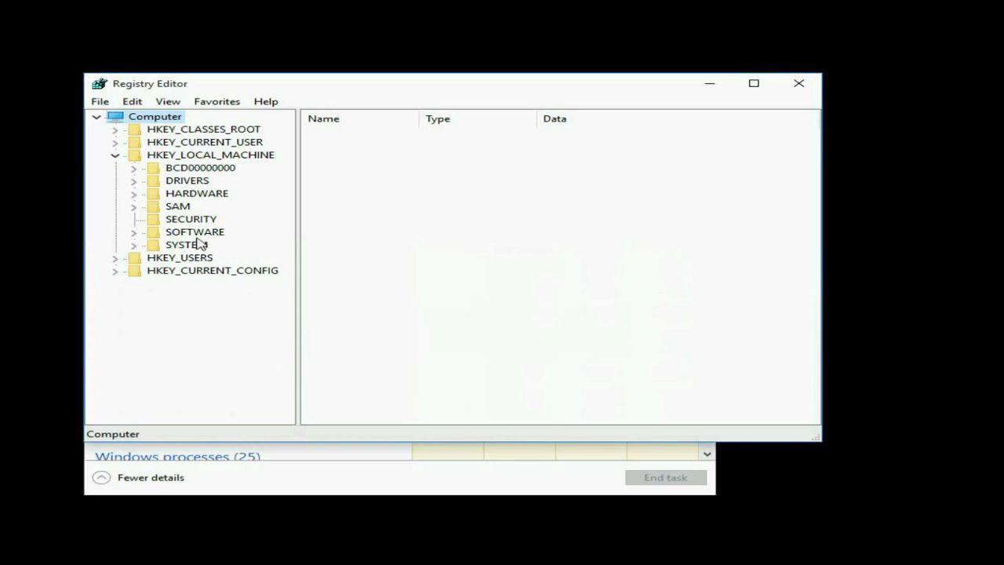
left_click(135, 234)
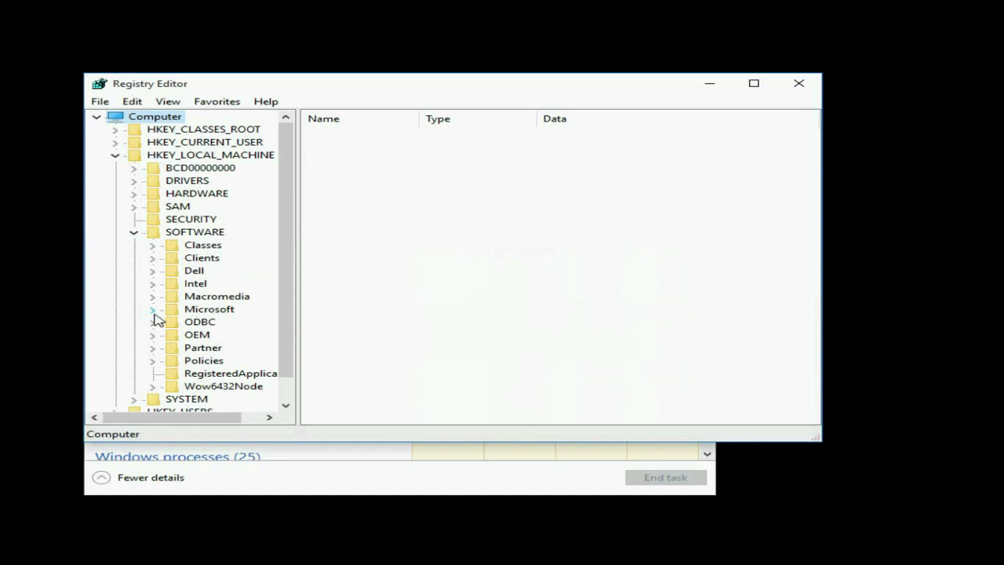
left_click(152, 311)
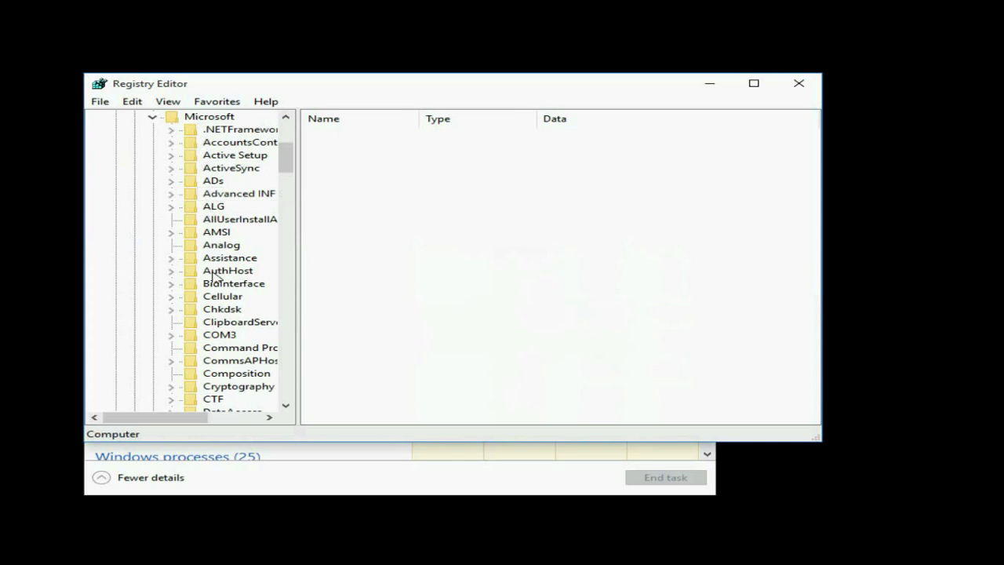
- Maximize Registry Editor and select the Winlogon key under Windows NT\CurrentVersion
left_click(755, 85)
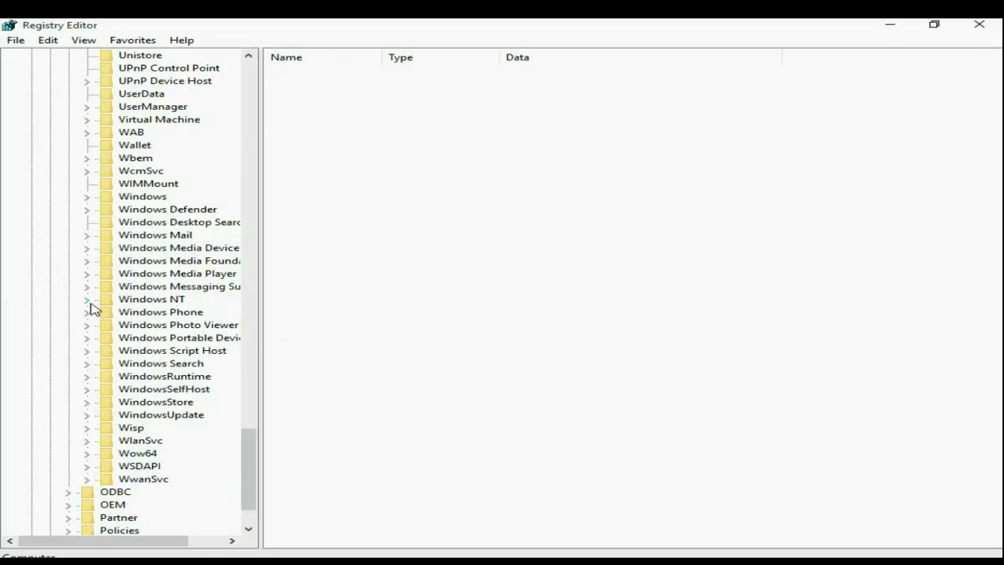
left_click(88, 299)
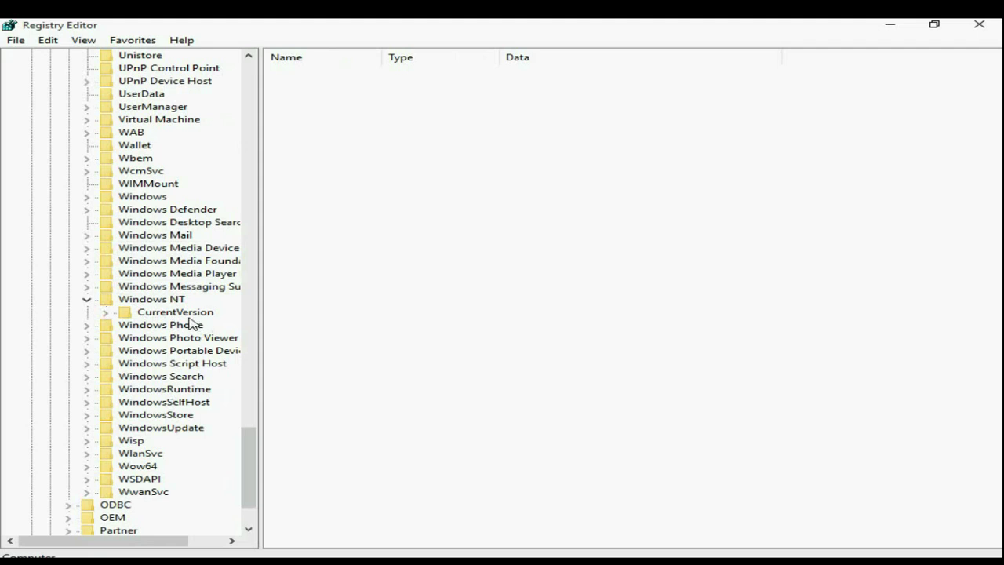
left_click(107, 314)
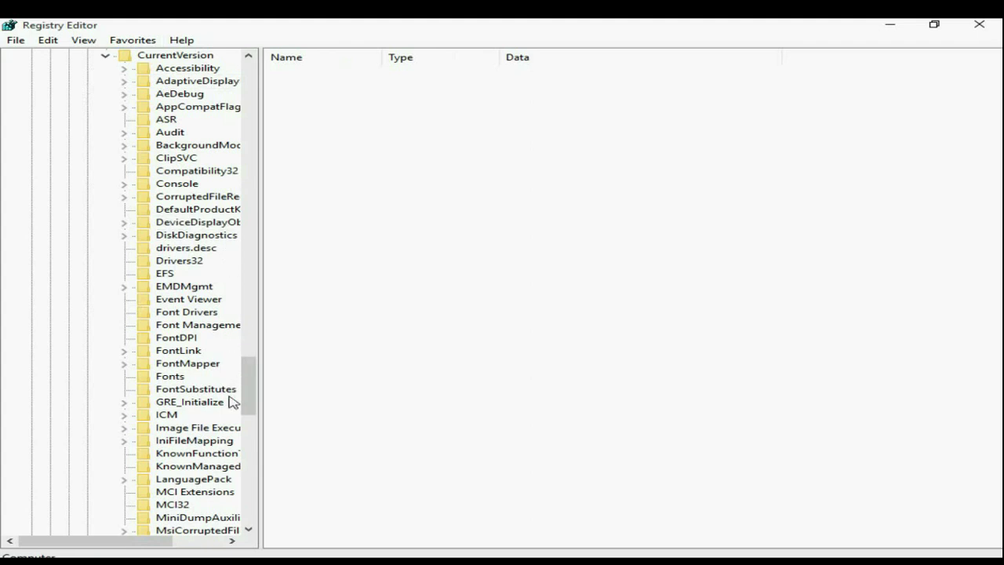
left_click_drag(250, 398, 249, 491)
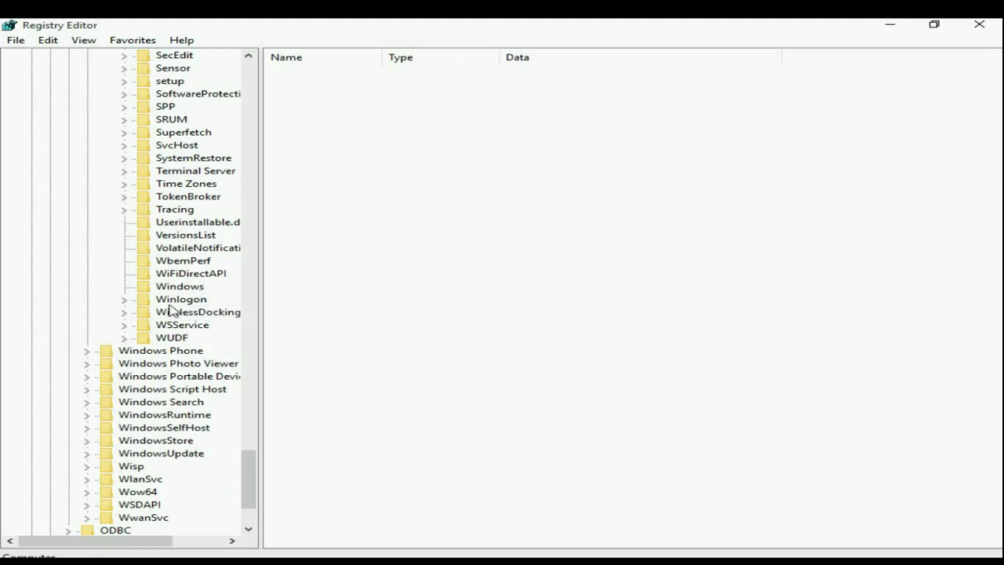
left_click(182, 300)
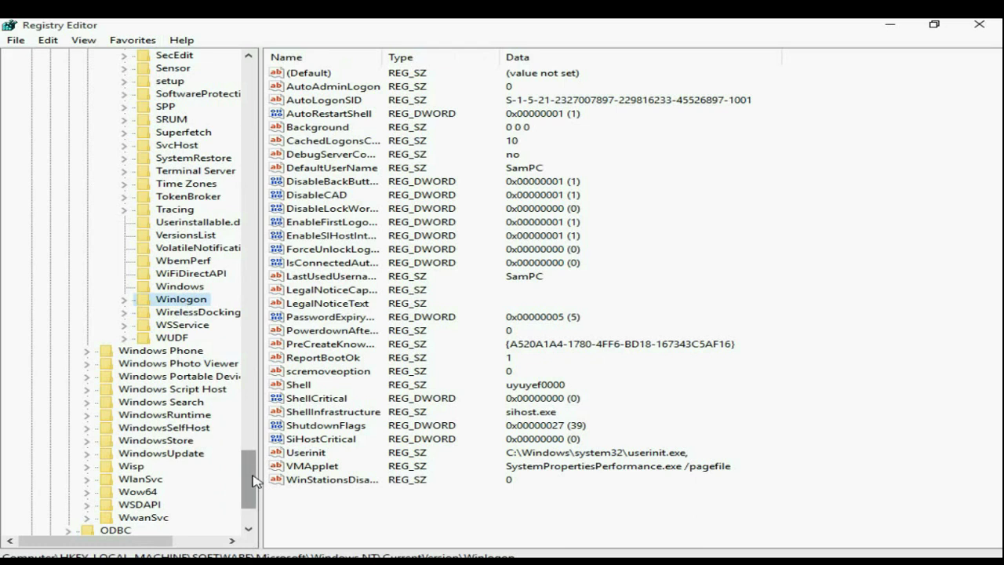
- Scroll the key tree until Windows NT\CurrentVersion\Winlogon is visible again
left_click_drag(253, 480, 260, 81)
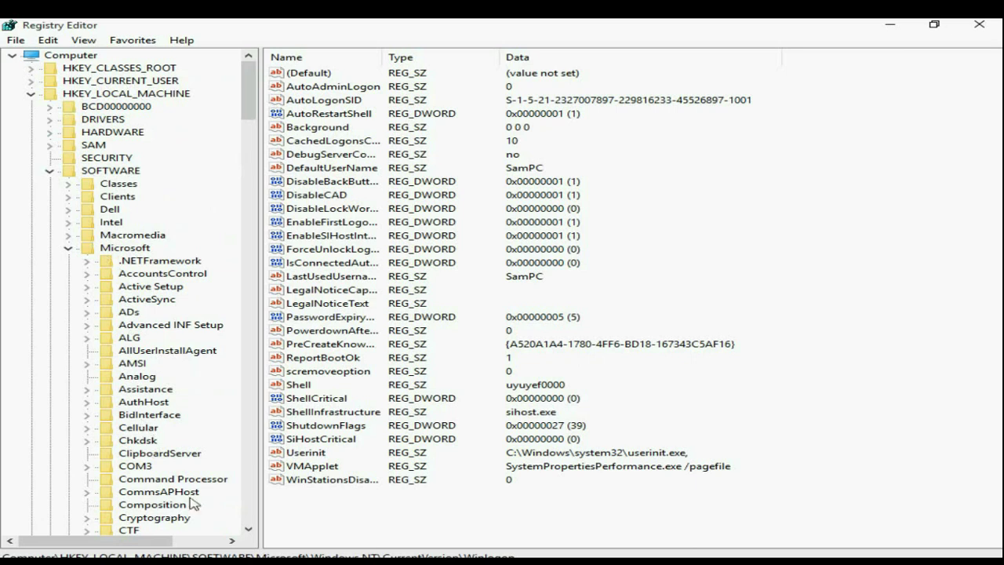
left_click(249, 531)
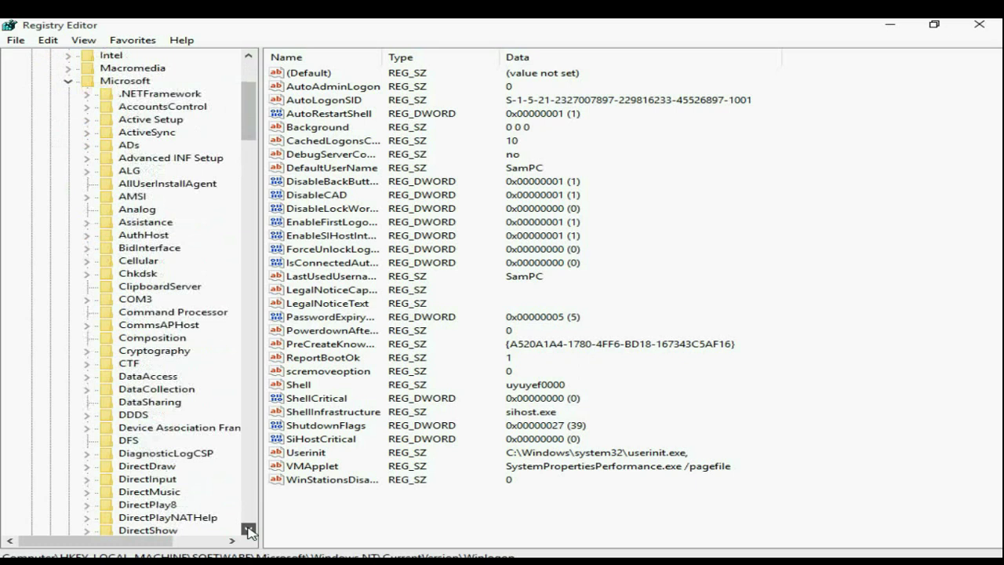
left_click(250, 531)
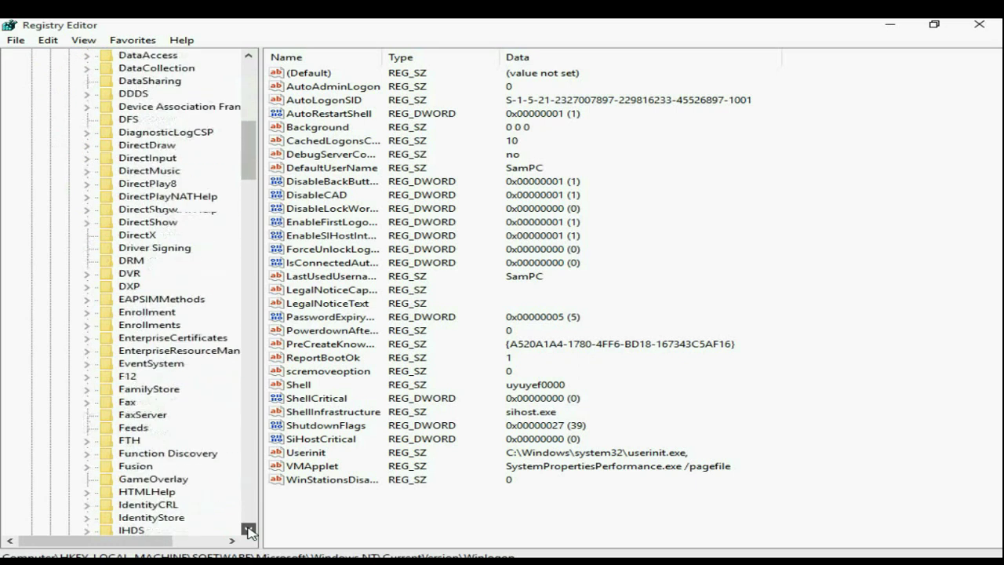
left_click(250, 531)
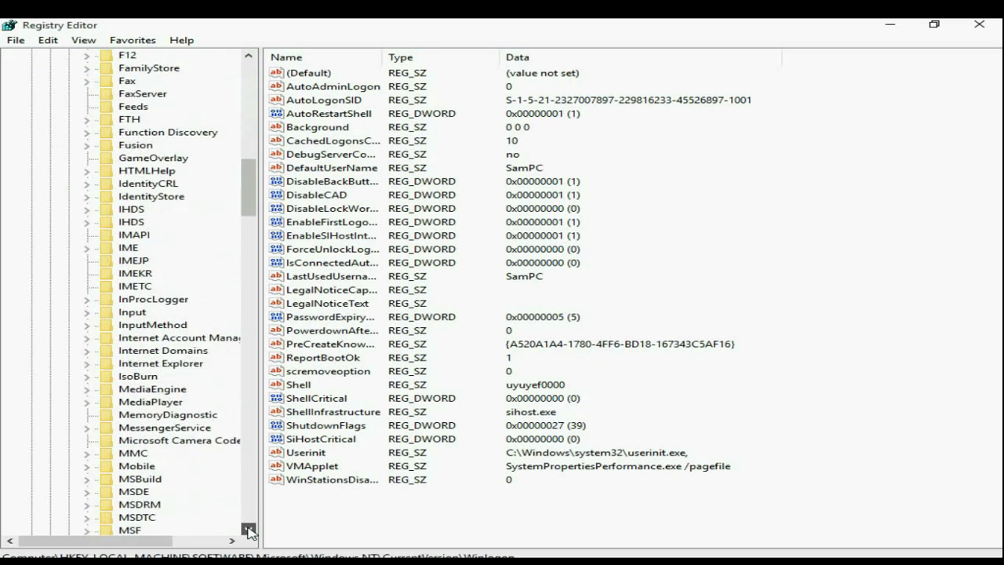
left_click(249, 531)
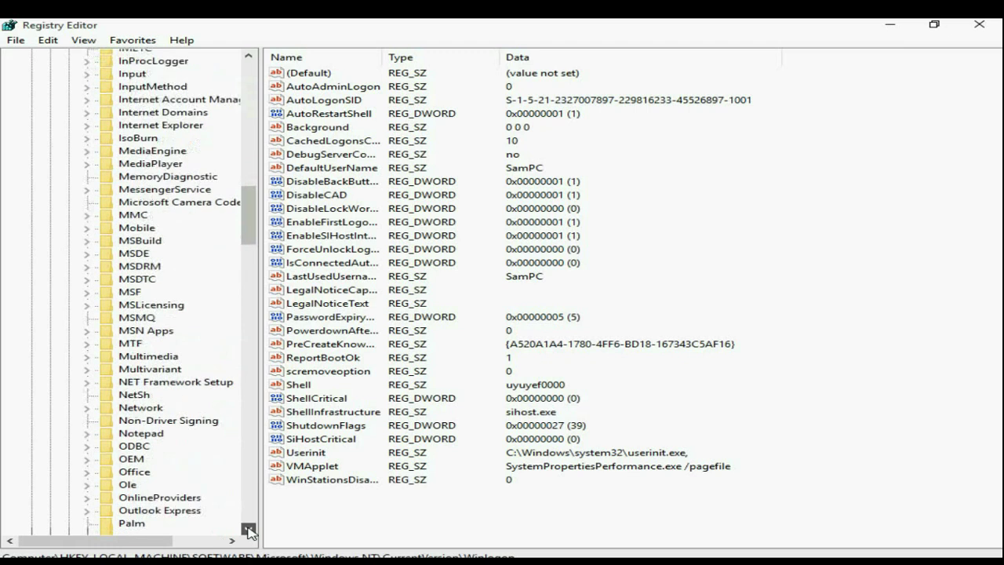
left_click(250, 531)
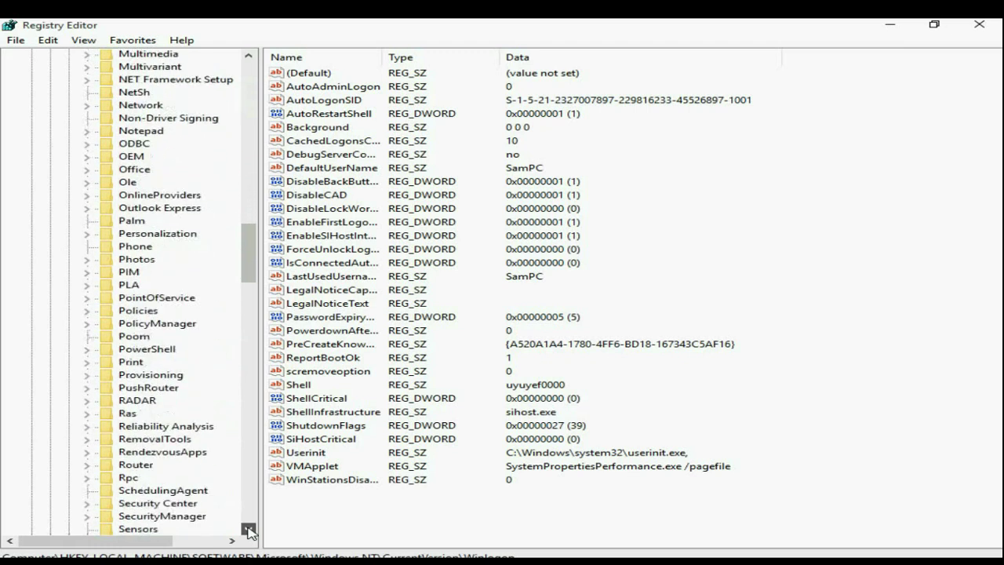
left_click(249, 531)
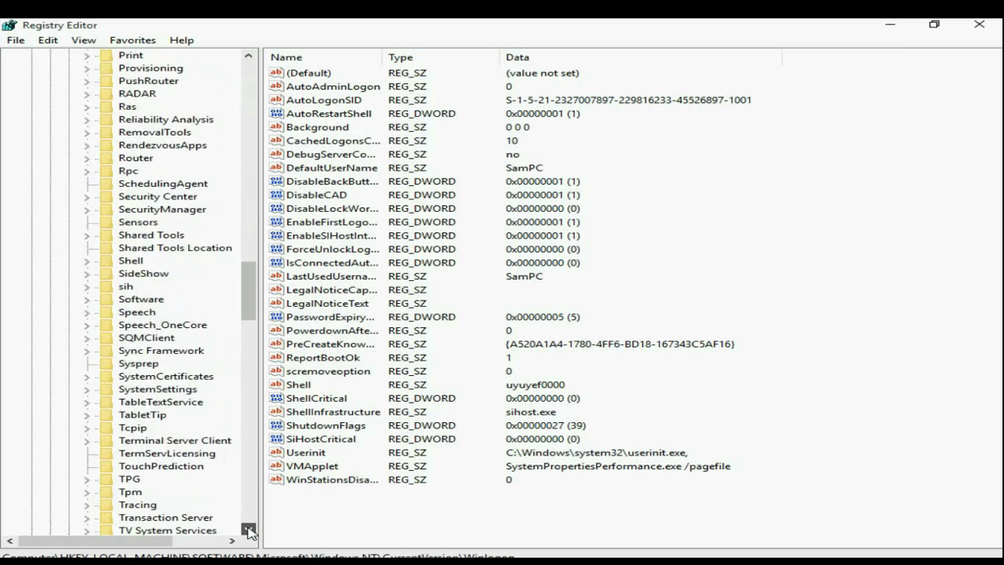
left_click(250, 531)
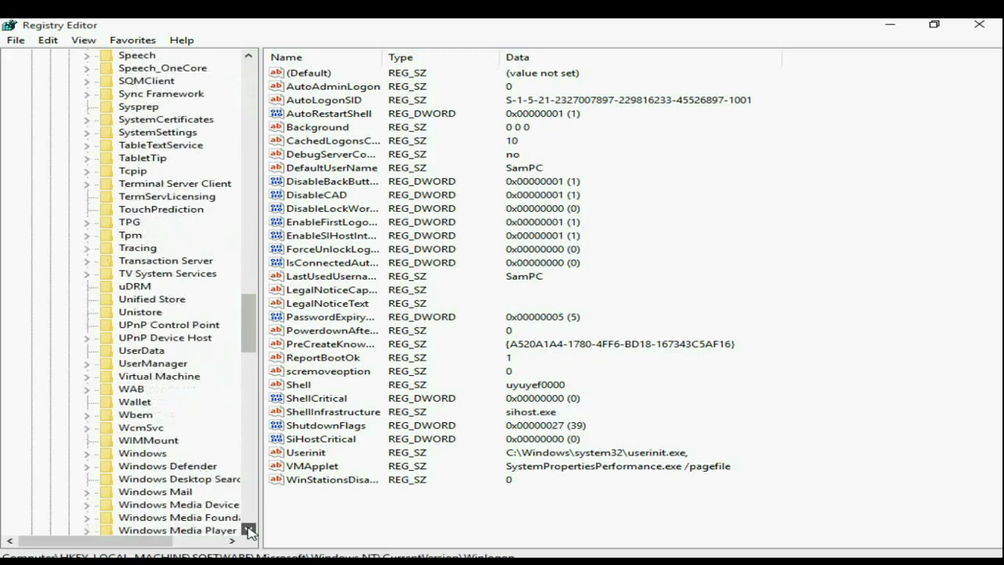
left_click(249, 531)
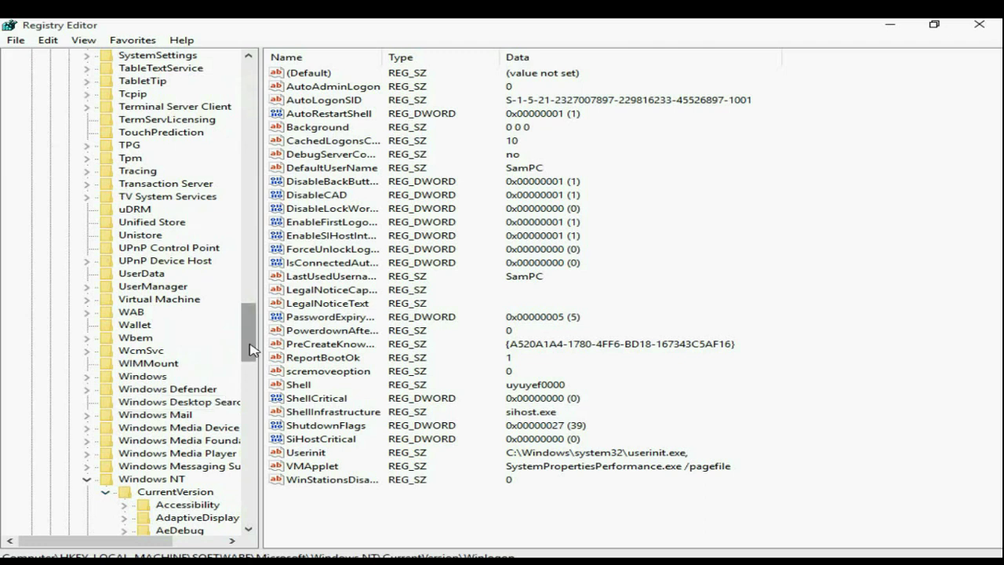
left_click_drag(250, 349, 257, 492)
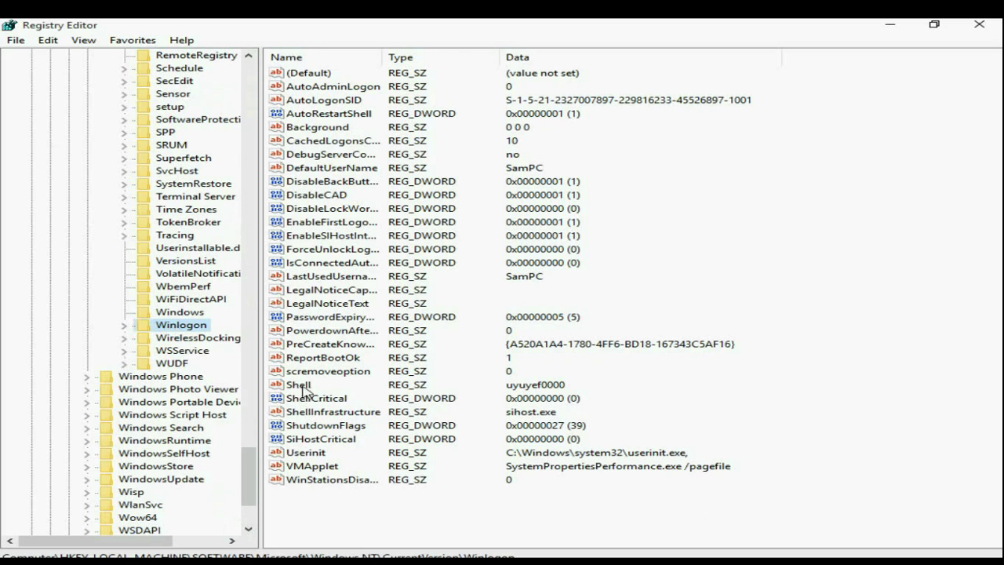
- Replace the Shell value data 'uyuyef0000' with 'explorer.exe' and confirm it
double_click(302, 389)
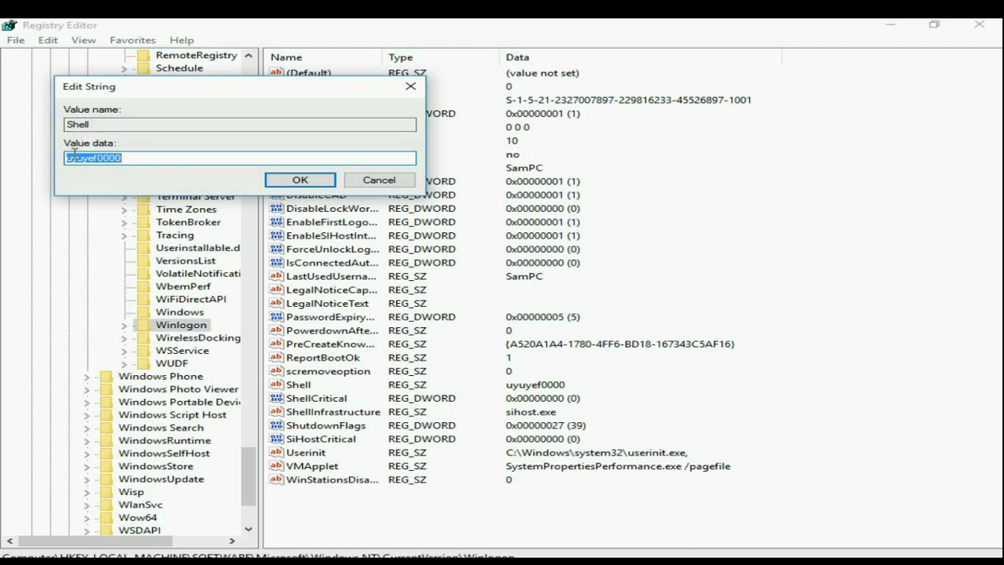
left_click(134, 162)
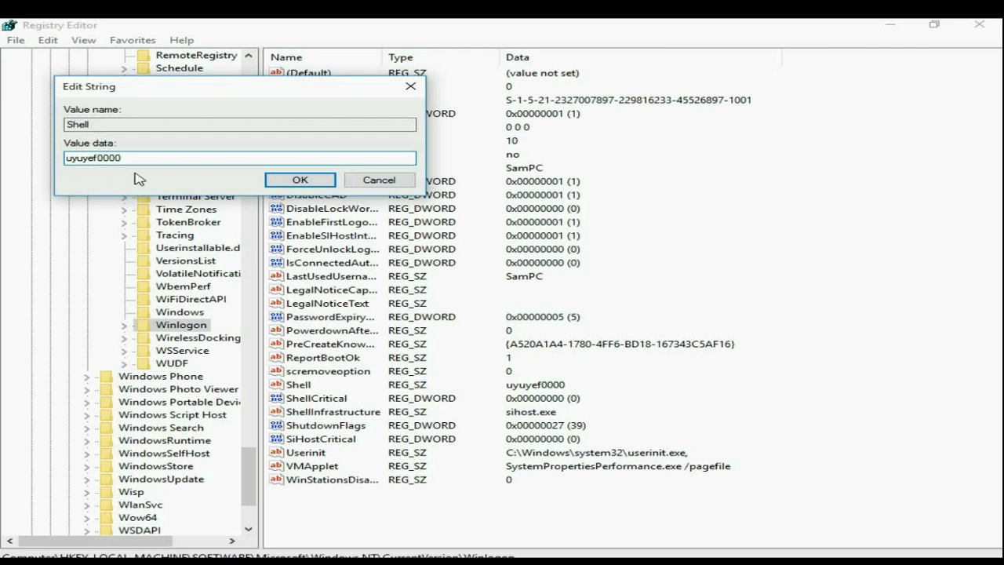
key("BackSpace")
key("BackSpace")
key("BackSpace")
key("BackSpace")
key("BackSpace")
key("BackSpace")
key("BackSpace")
key("BackSpace")
key("BackSpace")
key("BackSpace")
type("e")
type("xpl")
type("orer")
type(".ex")
type("e")
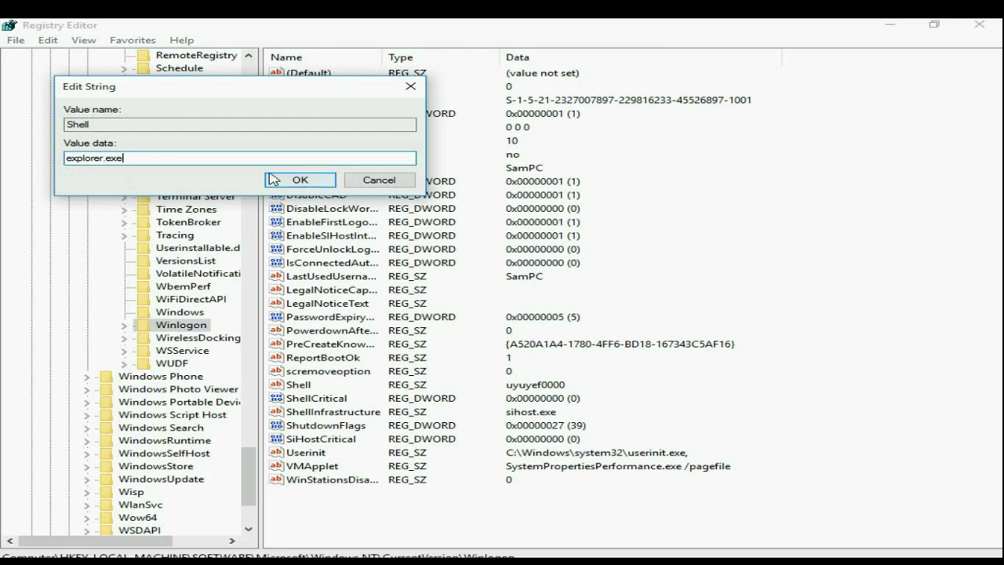
left_click(292, 183)
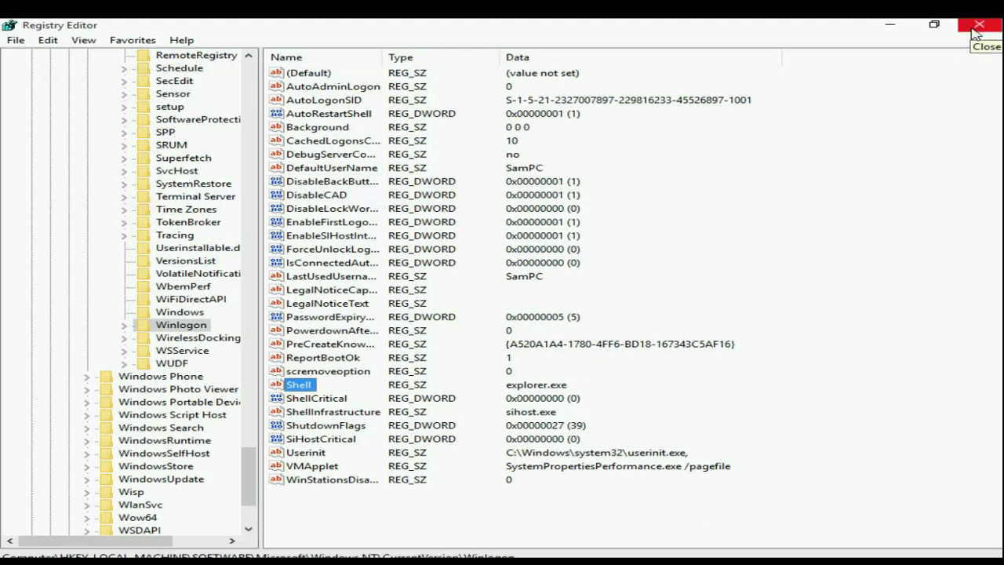
- Close Registry Editor and then Task Manager
left_click(976, 33)
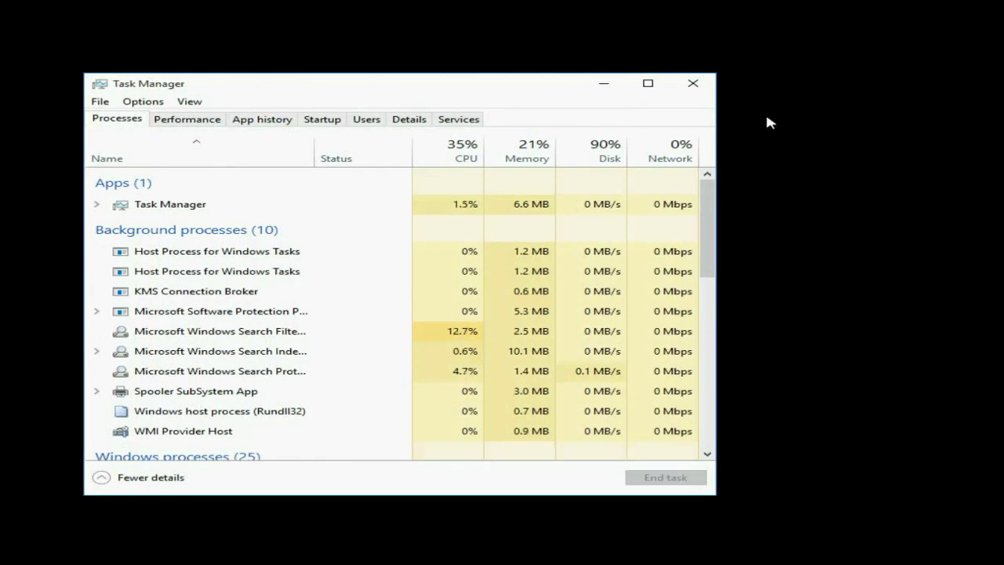
left_click(698, 93)
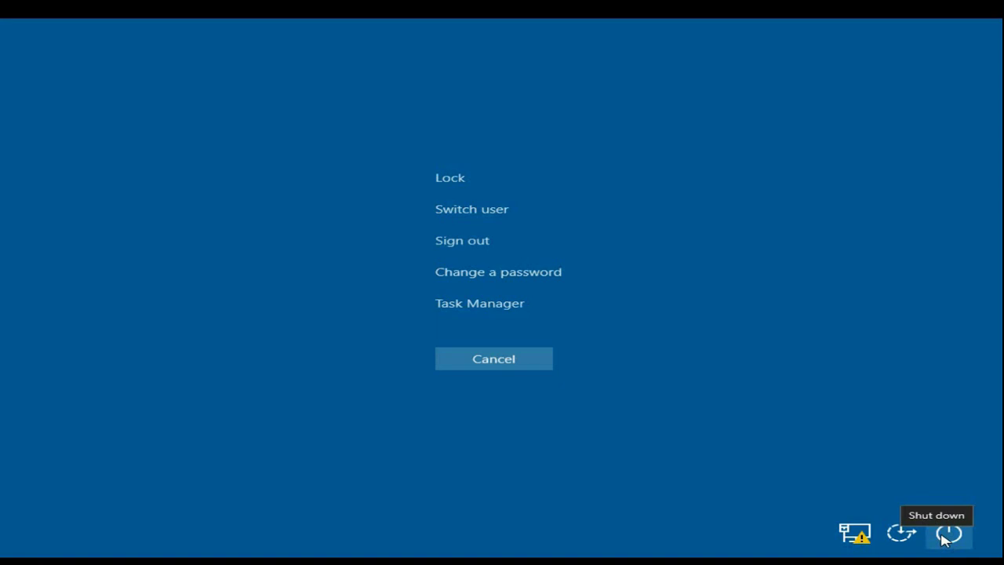
- Restart the PC from the security screen's power menu
left_click(947, 535)
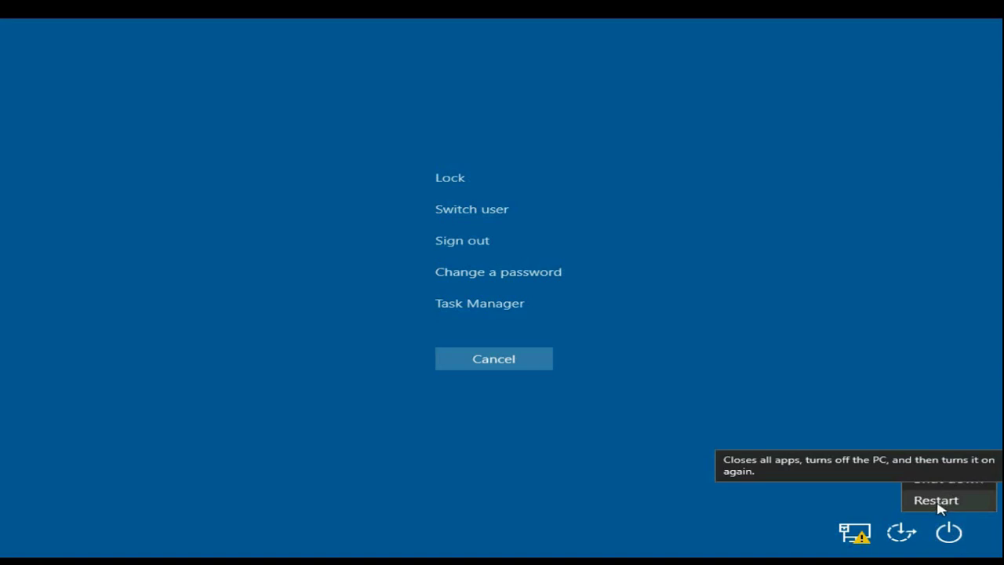
left_click(941, 506)
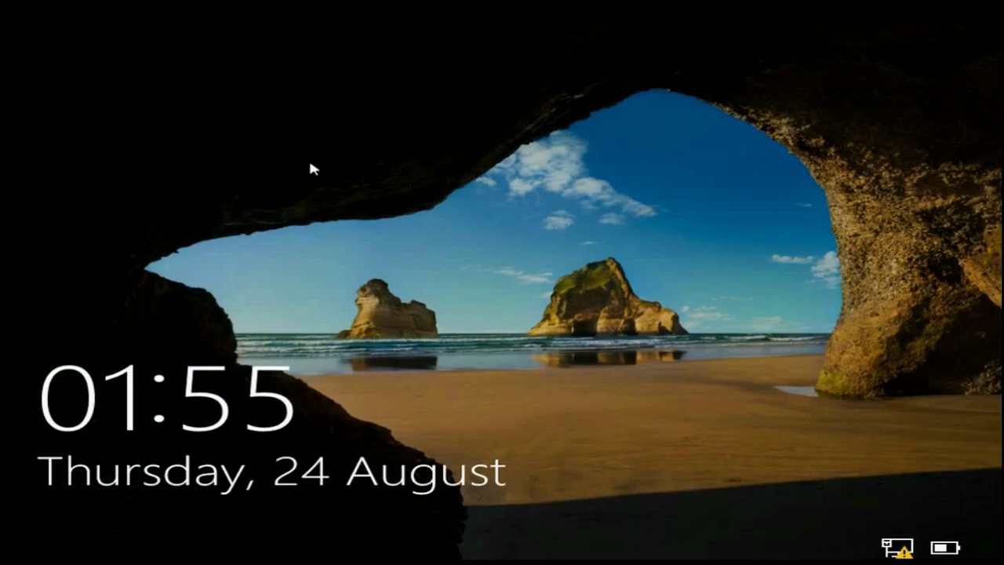
left_click(424, 240)
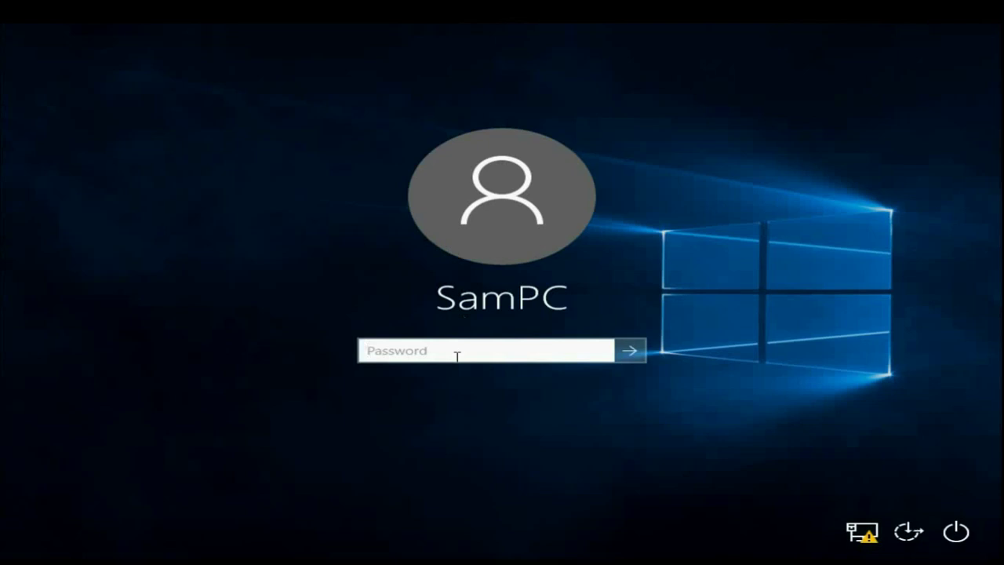
type("12")
type("3")
key("Return")
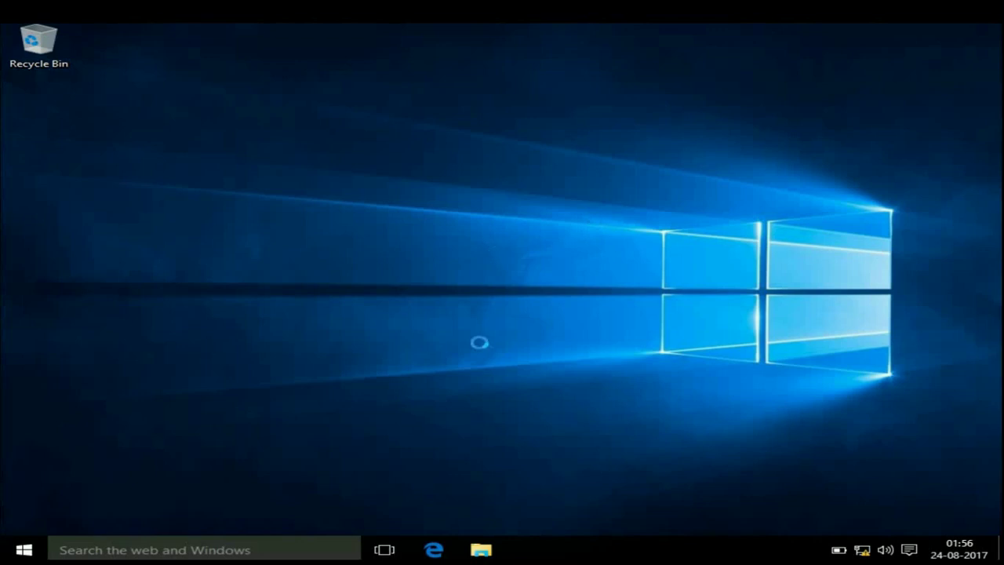
- Refresh the desktop twice and open the Start menu to confirm it responds
right_click(592, 226)
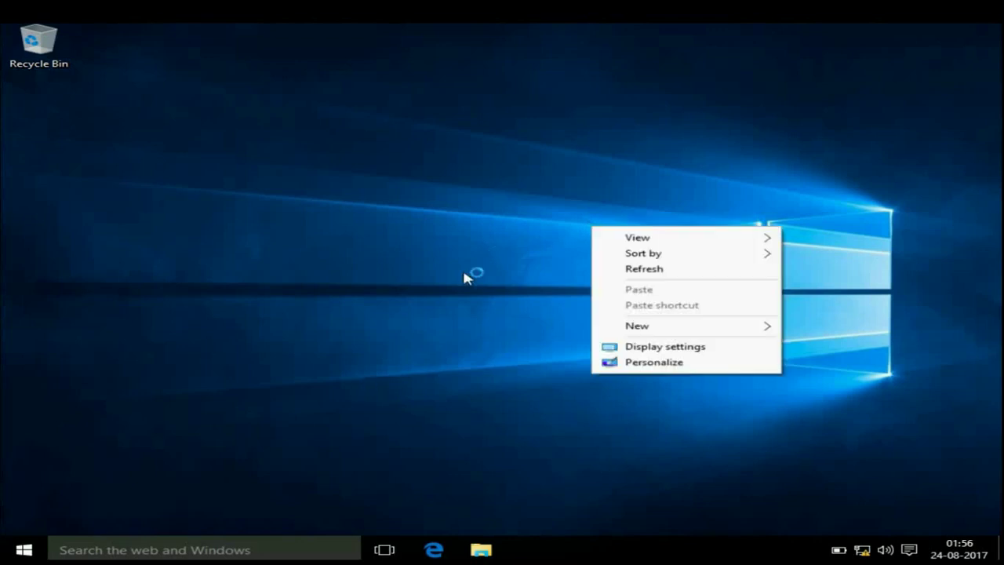
left_click(619, 269)
right_click(444, 162)
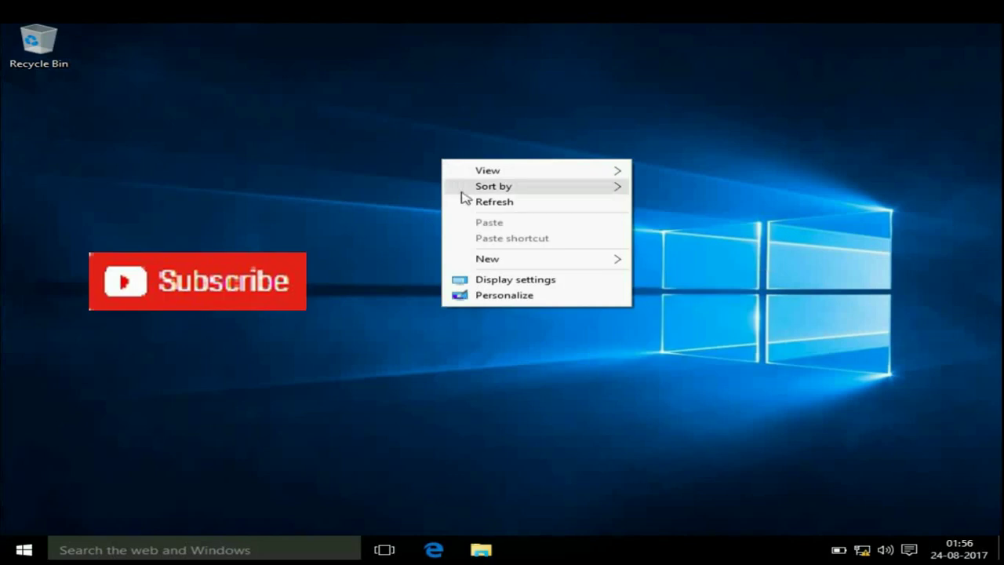
left_click(466, 204)
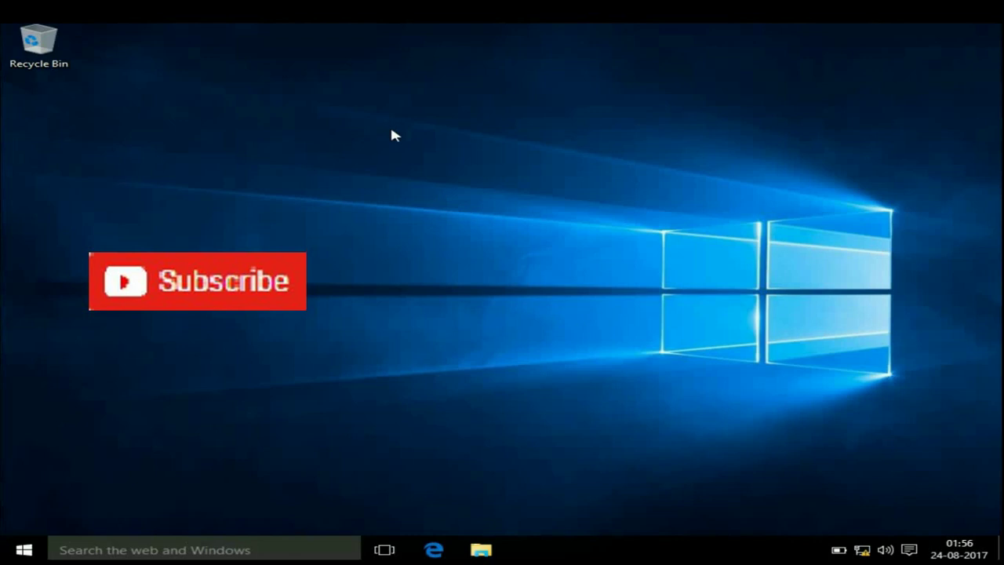
key("super")
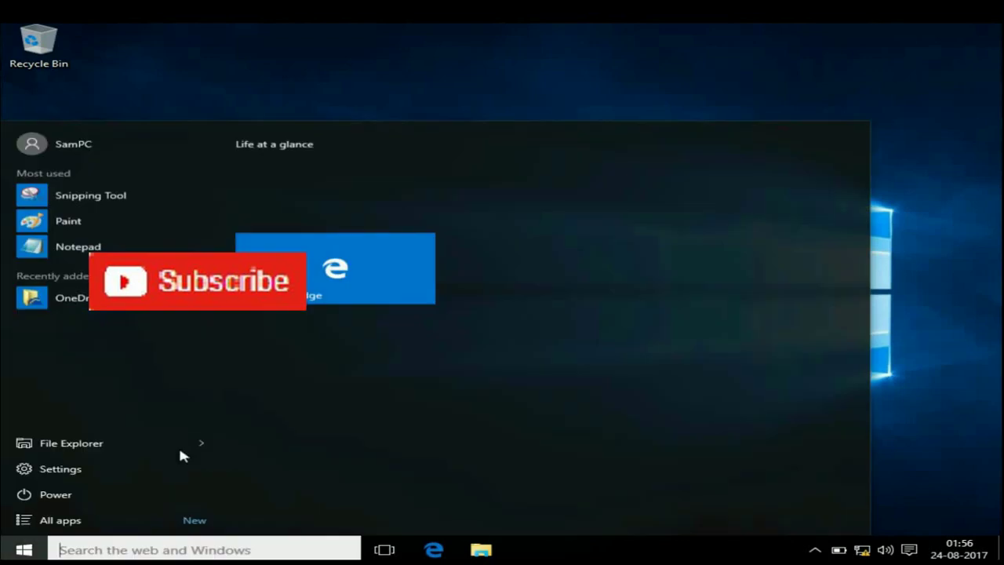